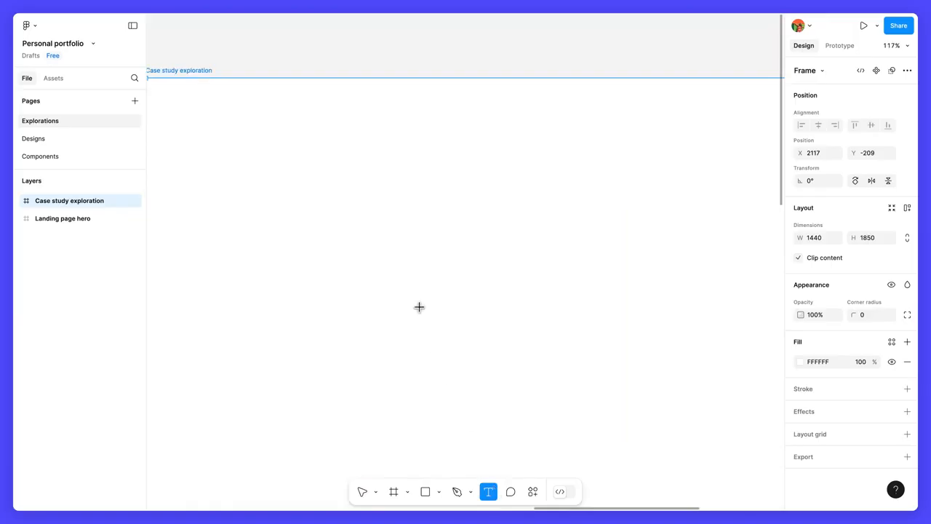
Add a text layer reading "Topic 1" in the upper part of the Case study exploration frame.
click(358, 184)
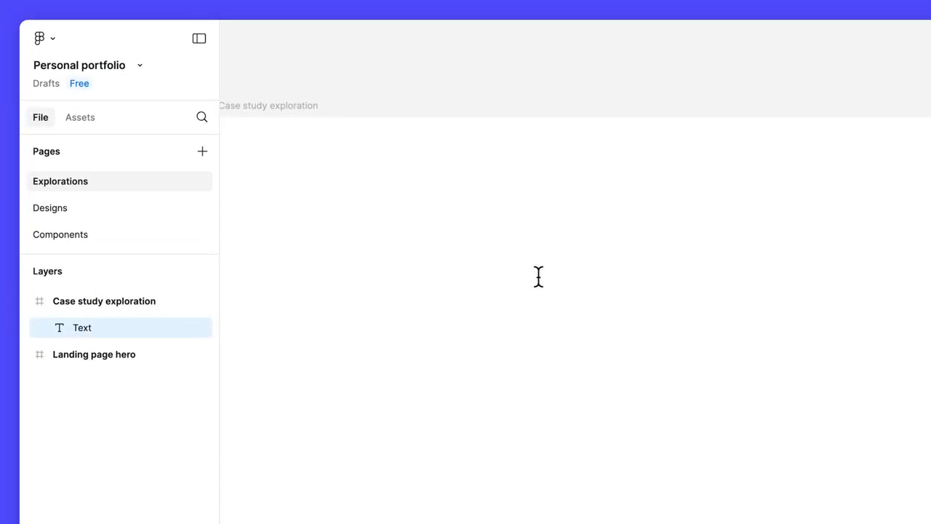
text(Topic 1)
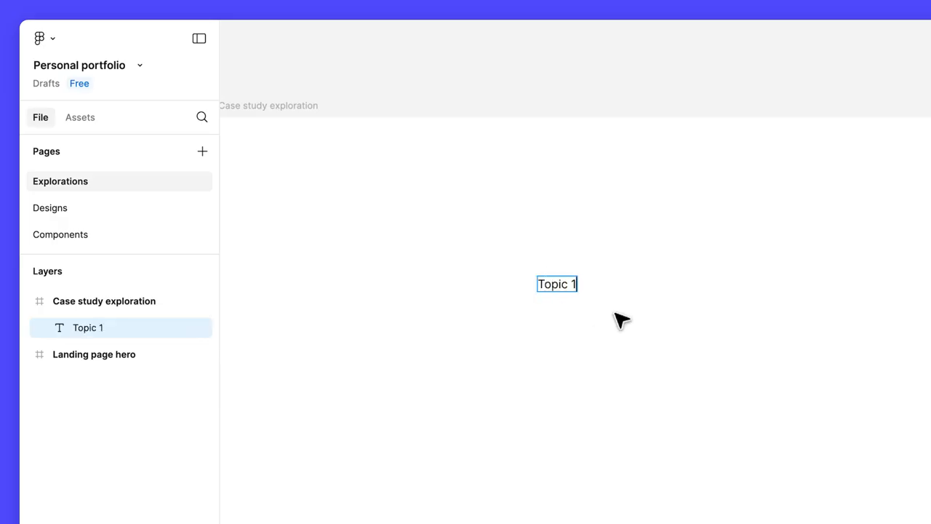
key(Escape)
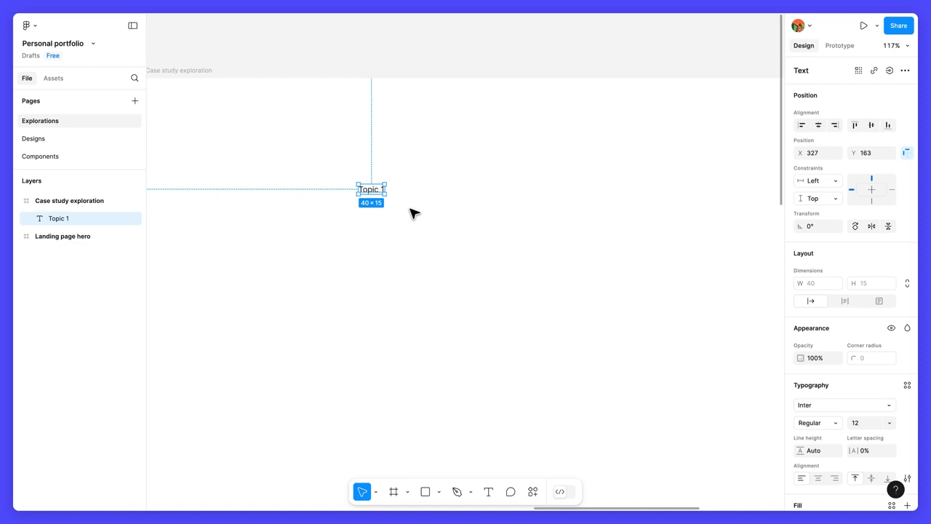
Format the "Topic 1" heading with font size 28, Bold weight and a line height of 38.
click(867, 420)
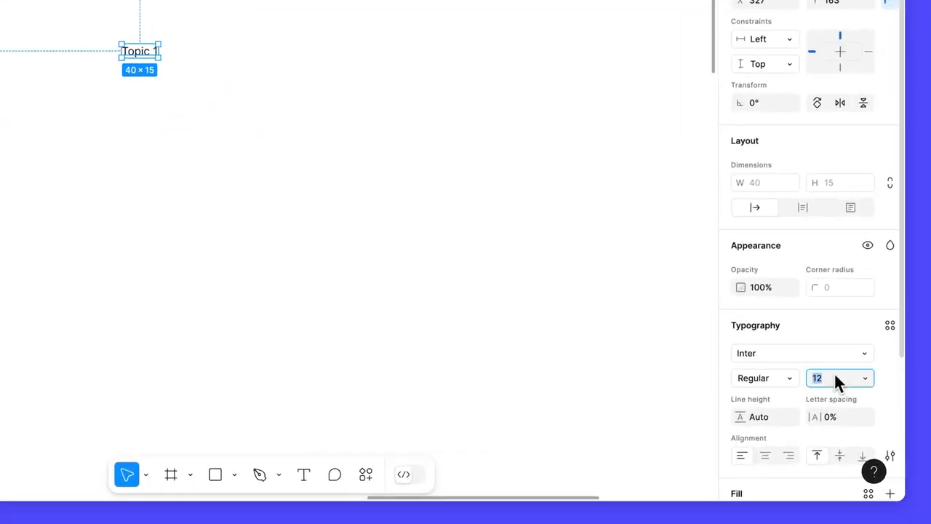
text(28)
key(Return)
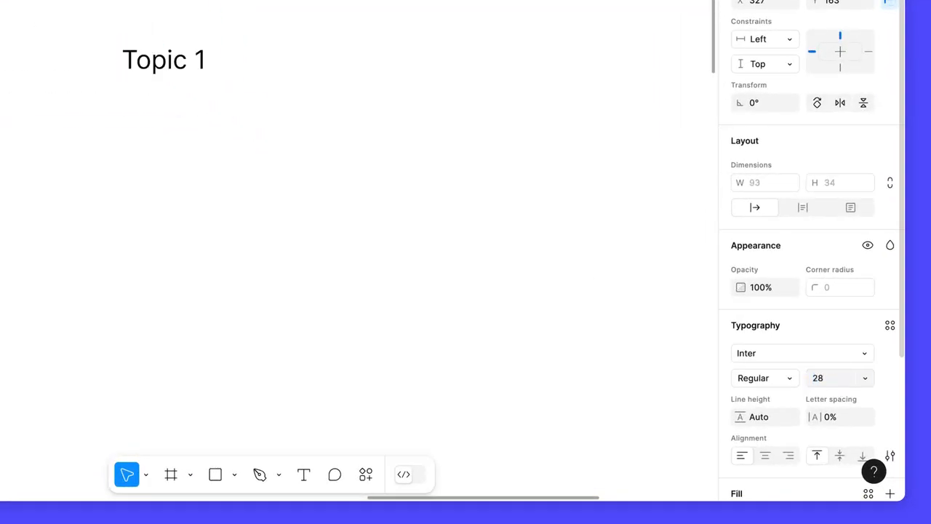
click(789, 379)
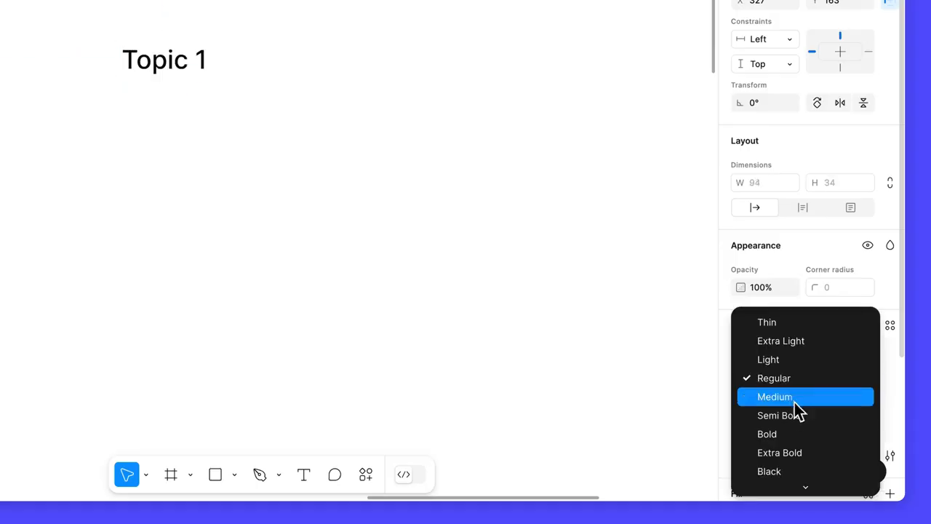
click(795, 434)
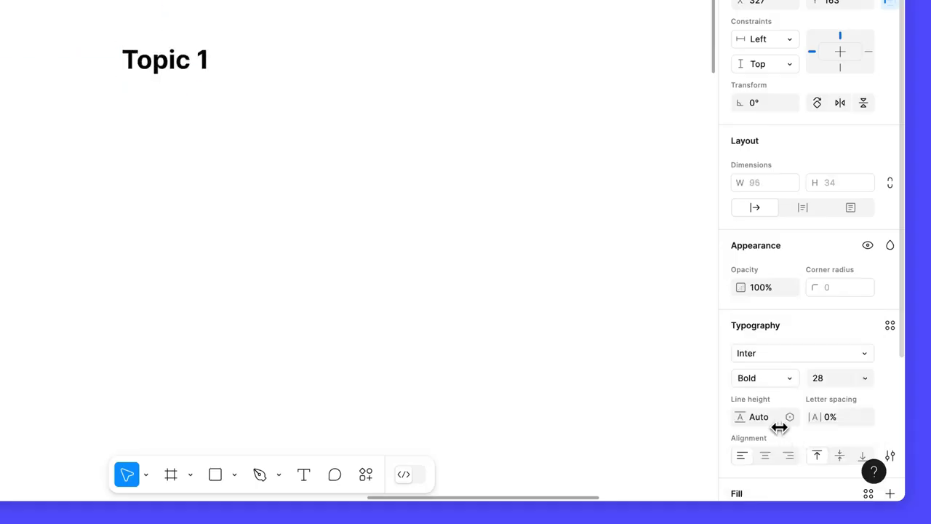
click(773, 422)
text(38)
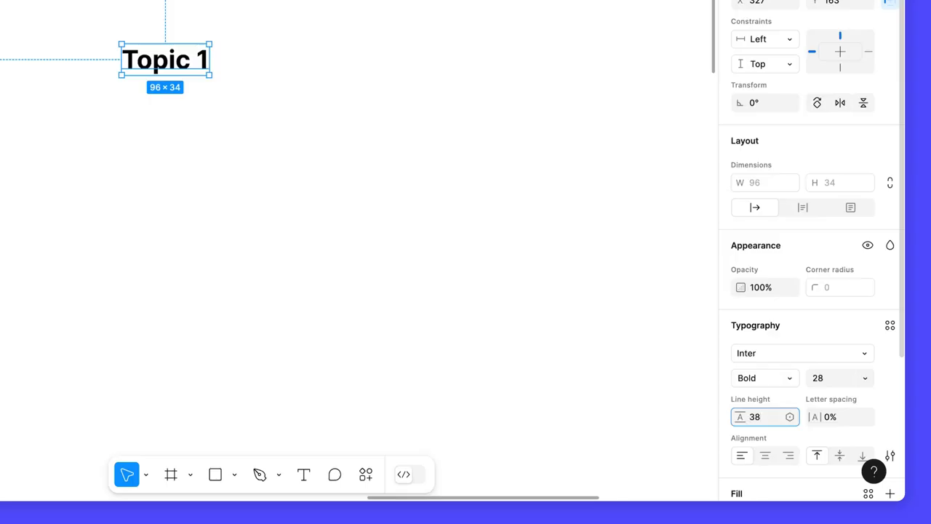
key(Return)
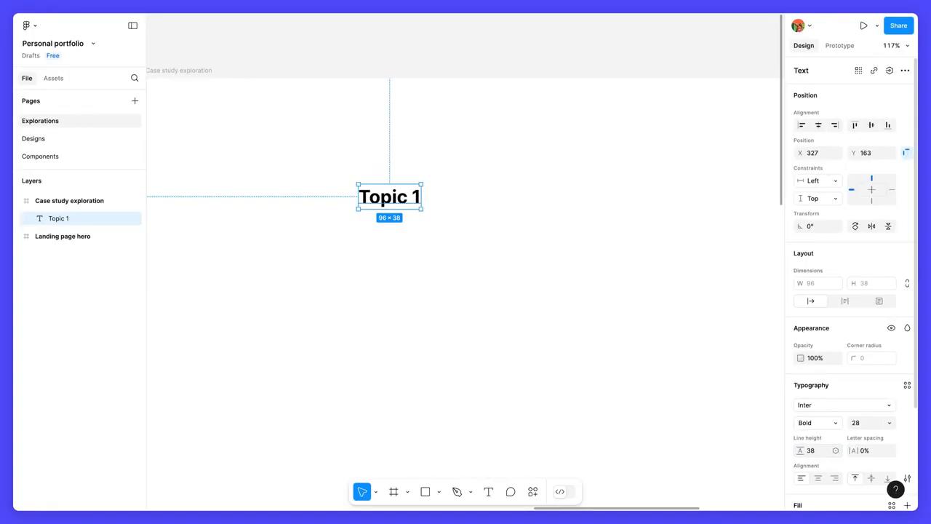
Rename the "Topic 1" text layer as "Section heading".
double_click(95, 219)
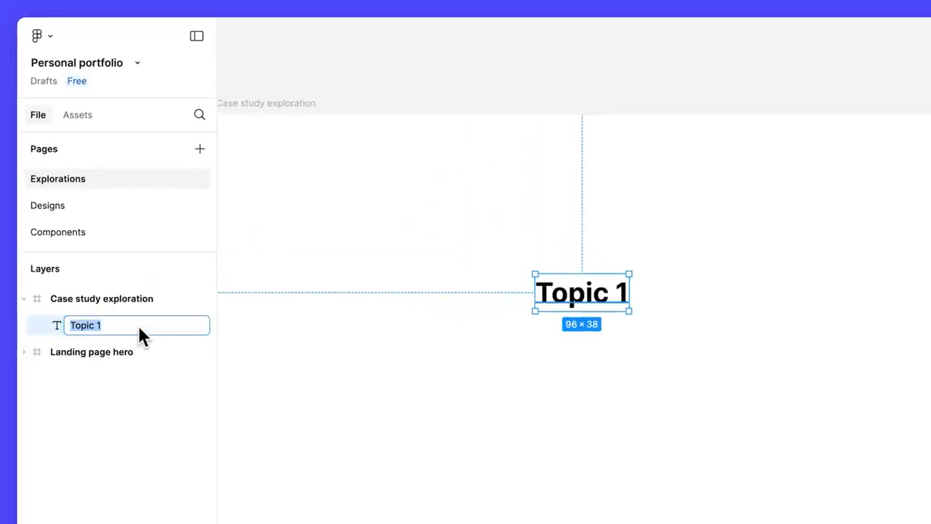
text(Section heading)
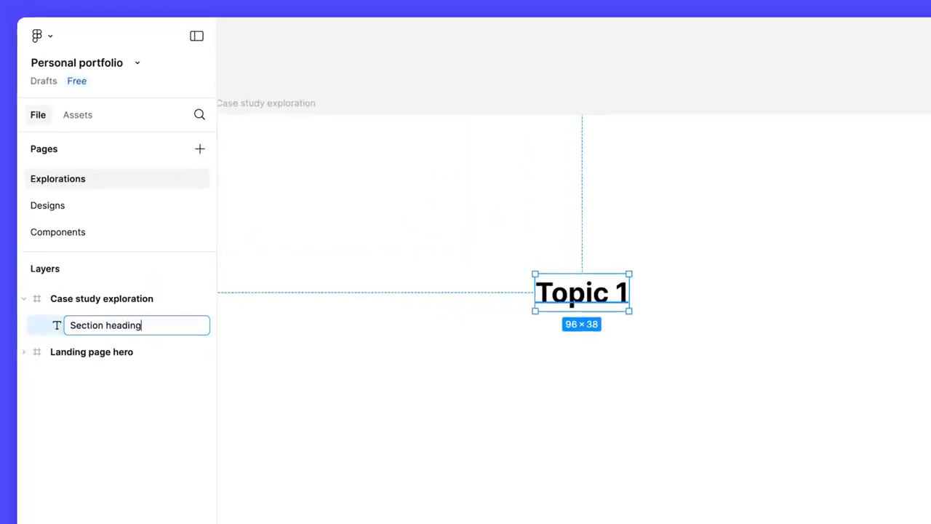
key(Return)
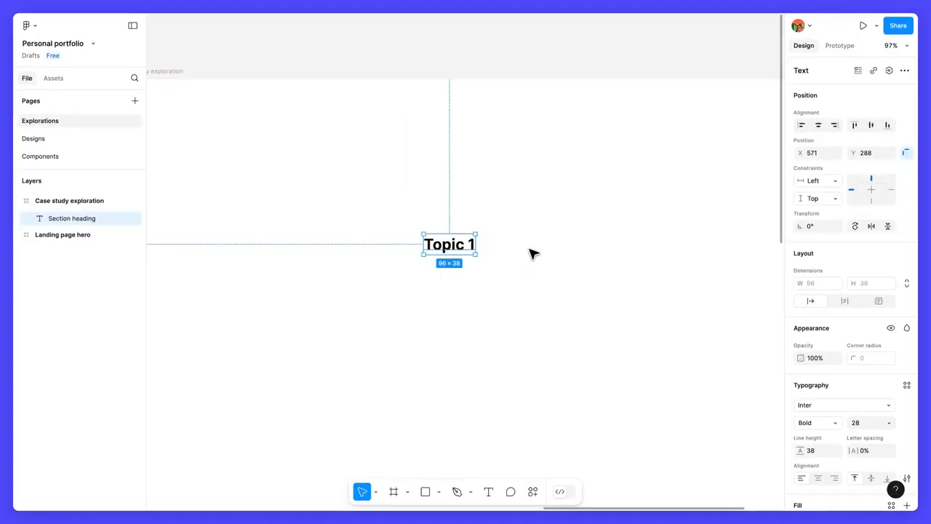
Draw a fixed-size text box of about 862 × 426 below the "Topic 1" heading in the frame.
click(533, 253)
scroll(533, 253, down, 5)
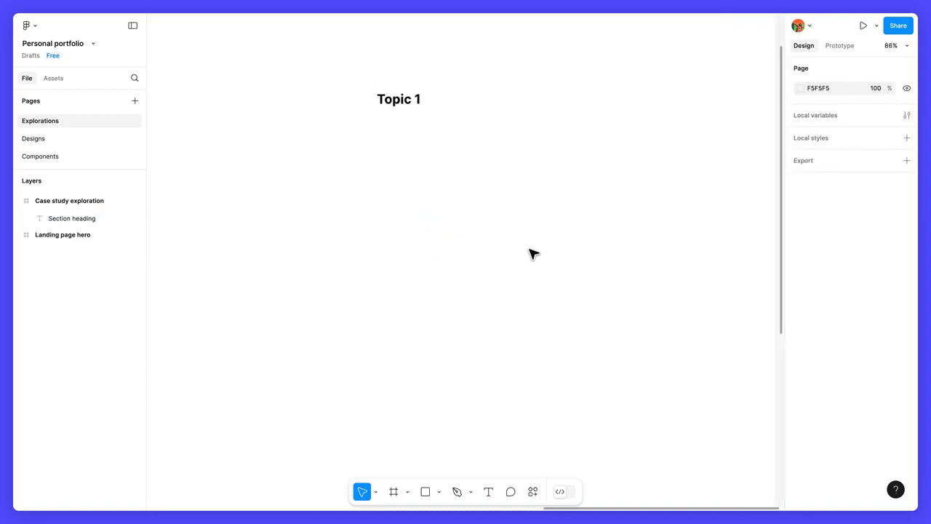
scroll(532, 254, down, 3)
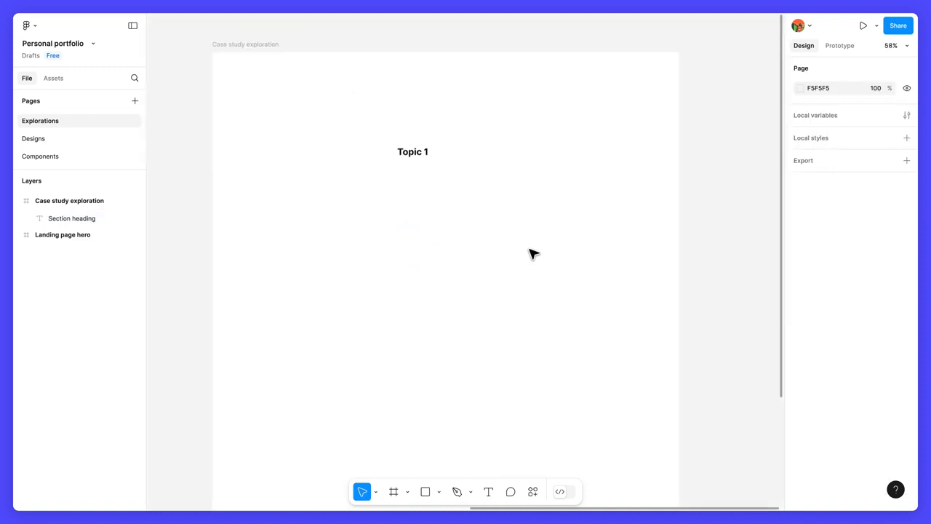
click(492, 494)
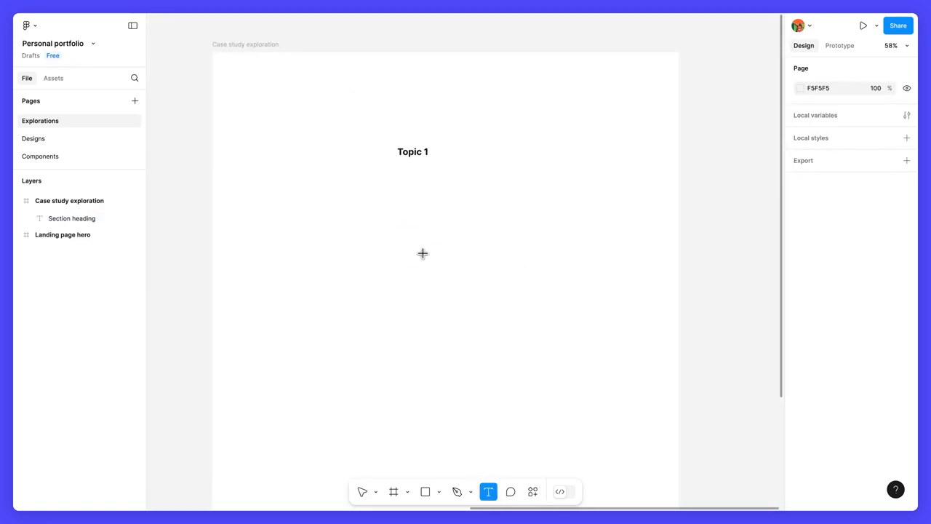
drag(390, 179, 671, 316)
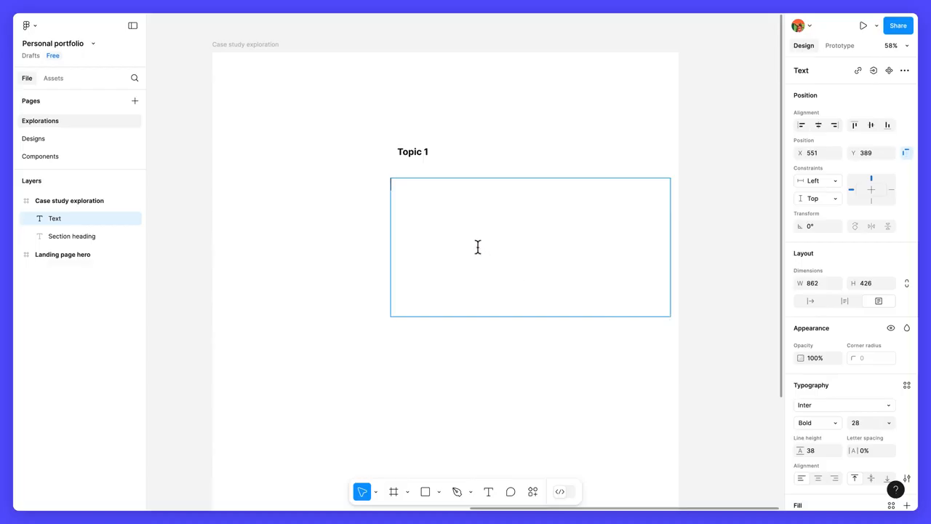
Fill the text box with three paragraphs: what a case study is, the project's scope and design process, and the solution's impact and key insights.
text(A case study is a written showcase of a specific project or)
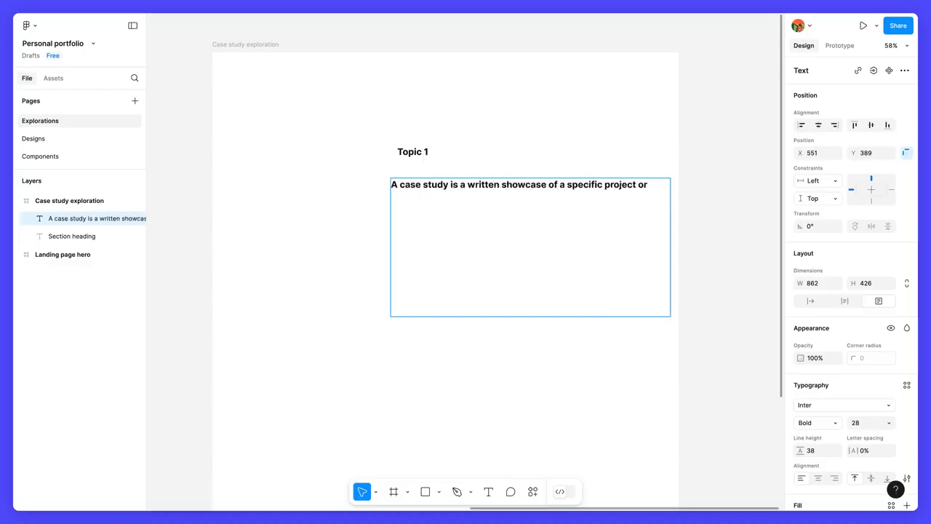
text( piece of work. It highlights the problem you need to solve, your approach to solve it, and the results achieved. By demonstrating your sk)
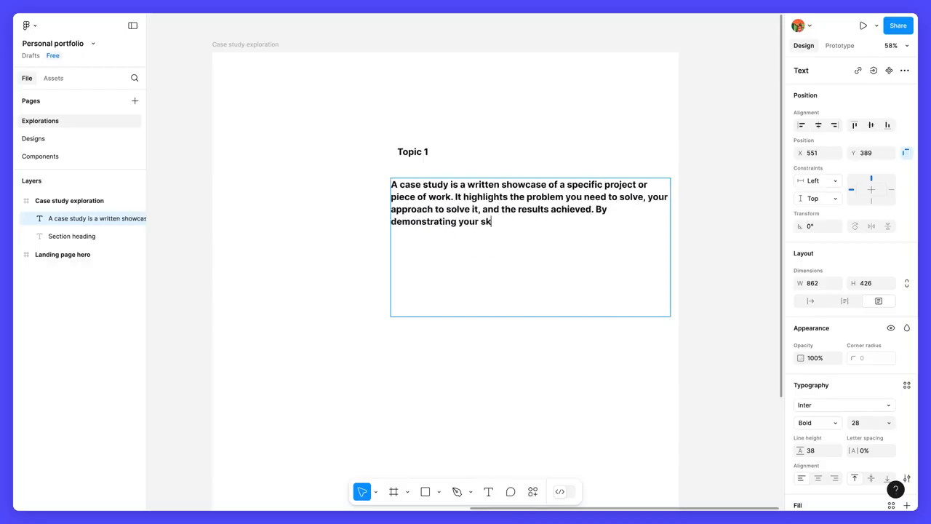
text(ills and expertise, potential employers or clients can understand the value you bring.)
key(Return)
text(Begin with the scope of the project. )
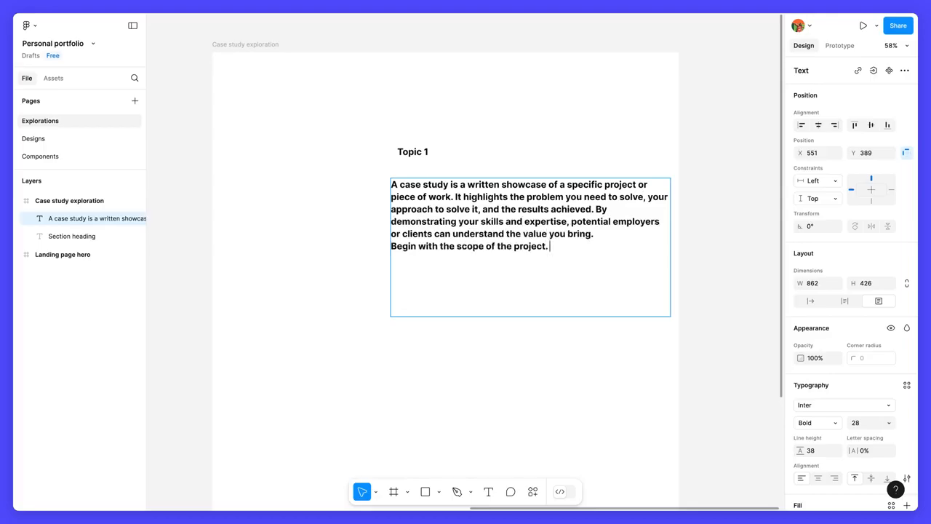
text(Talk about the problem you’re trying to solve, along with any constraints you had to work with. Then, walk us through your design process, and ho)
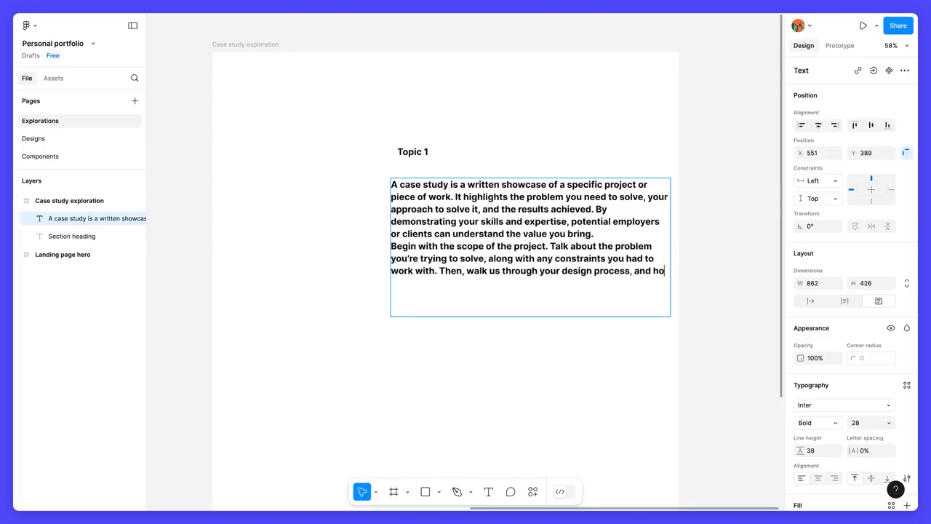
text(w you came up with the best solution. Showcase explorations, research, and wireframes to show how the journey evolved.)
key(Return)
text(L)
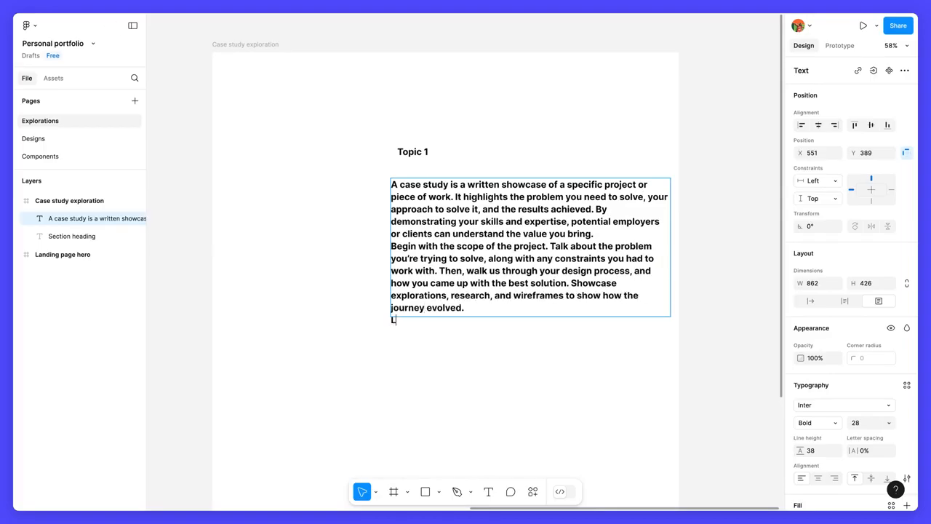
text(astly, emphasize the impact of the solution you chose, along with any key insights or recommendations drawn from the project.)
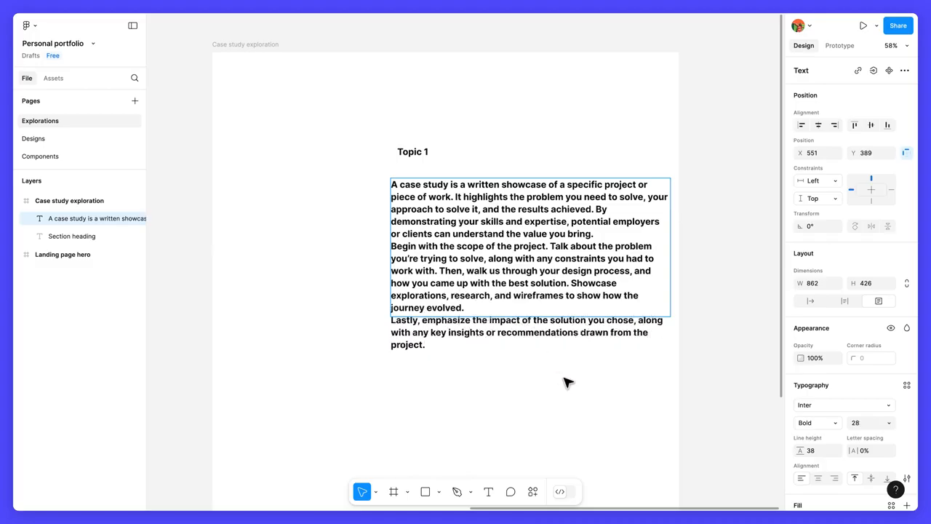
key(Escape)
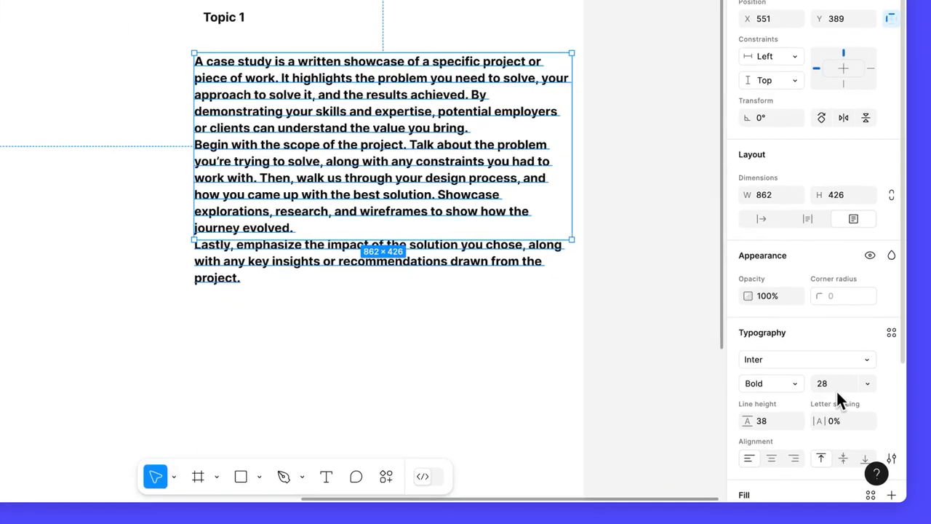
Set the paragraph text to font size 20 with Medium weight.
click(887, 424)
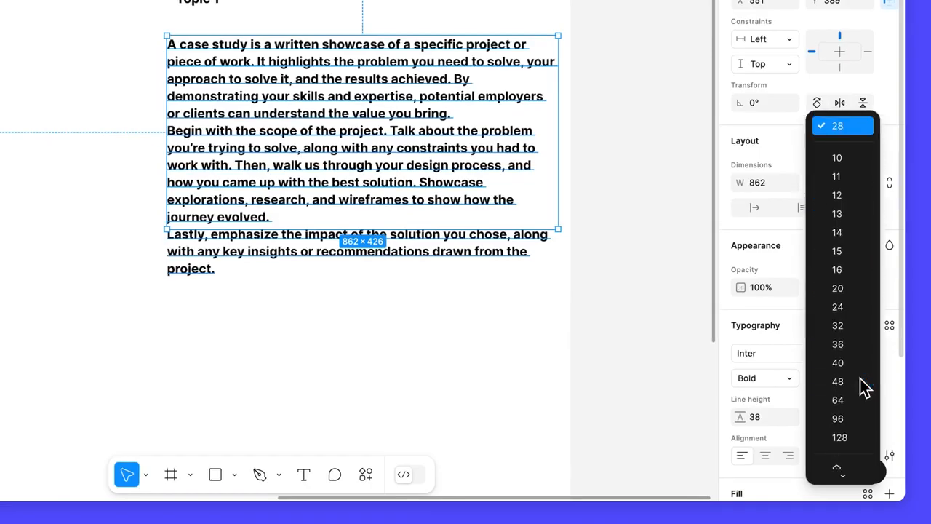
click(857, 289)
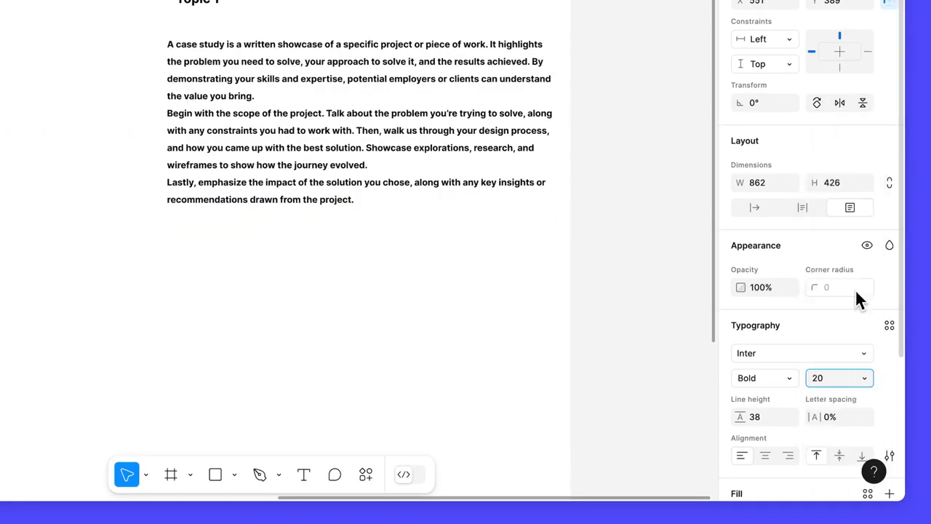
click(790, 377)
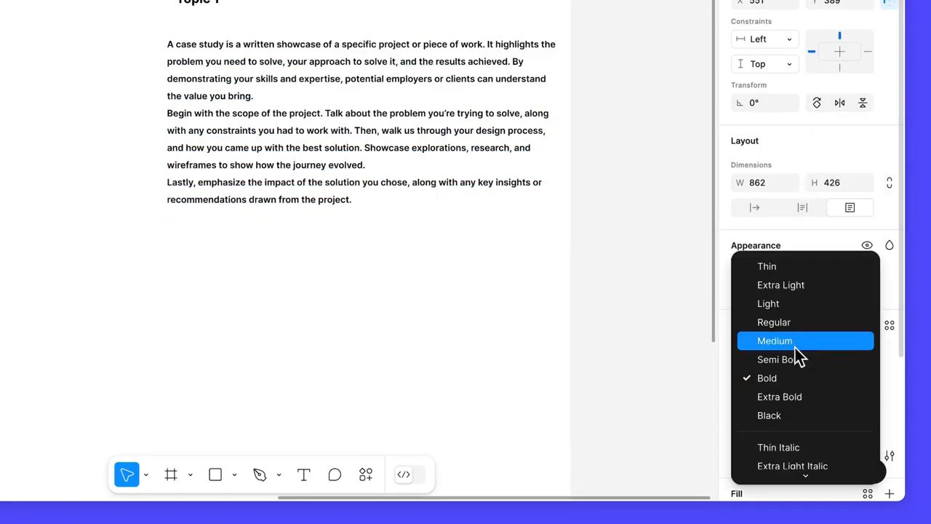
click(796, 343)
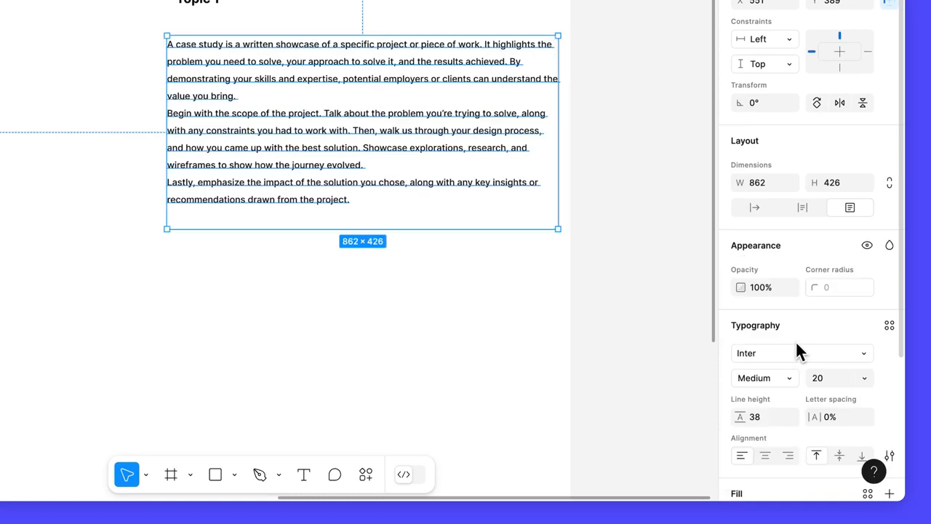
Set the paragraph text's resizing to auto height and its paragraph spacing to 24.
click(803, 208)
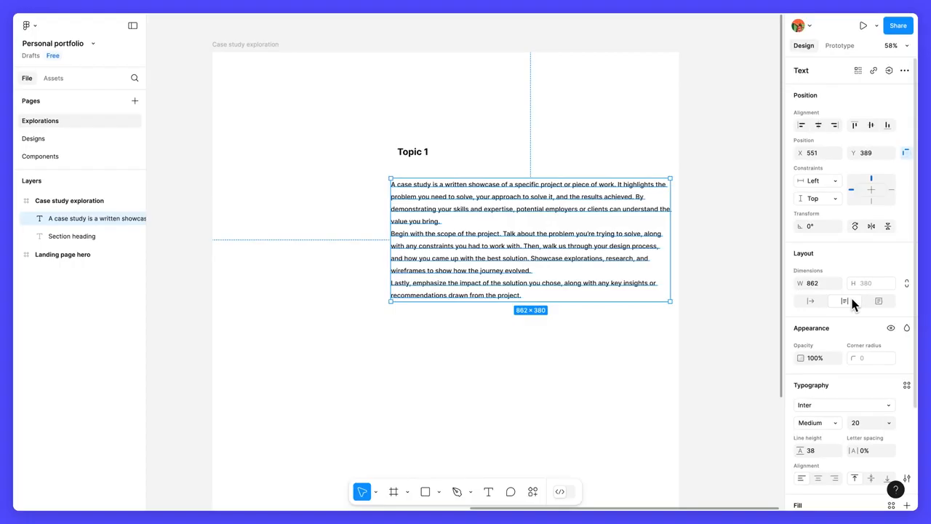
scroll(850, 300, down, 3)
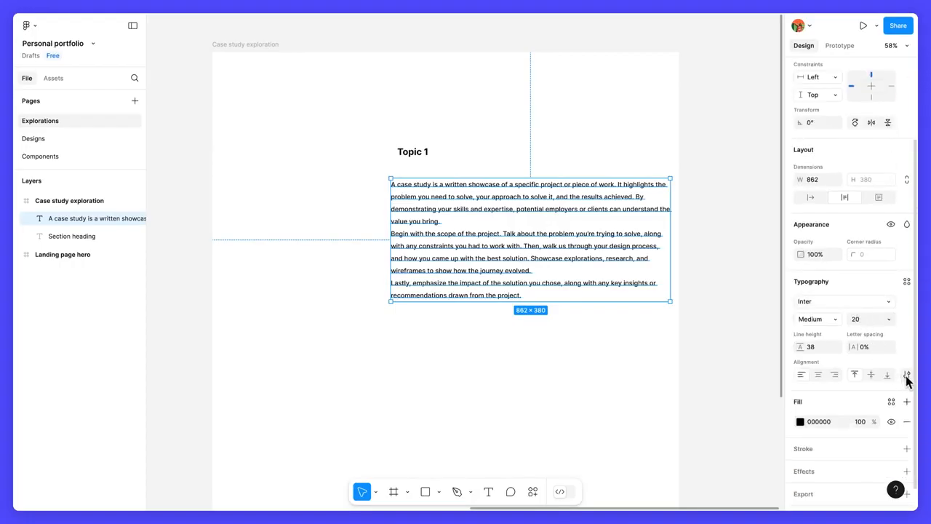
click(906, 377)
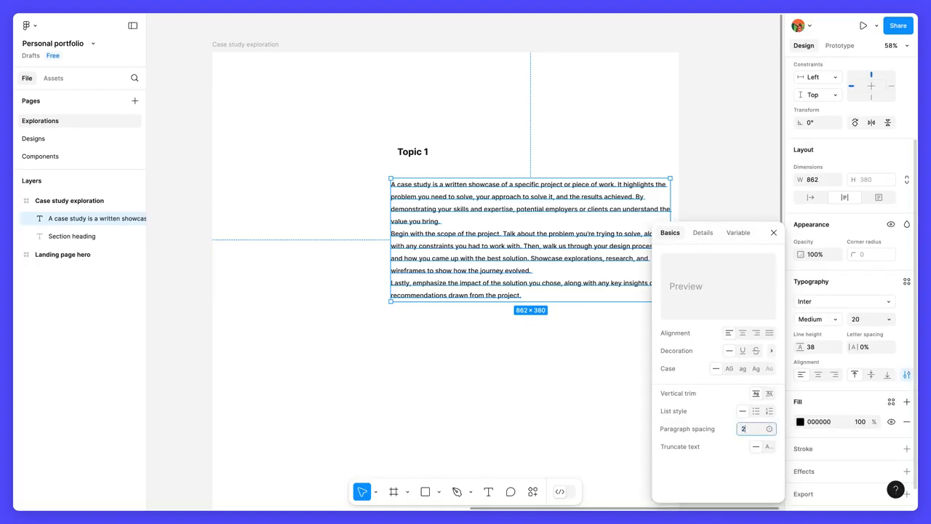
text(24)
key(Return)
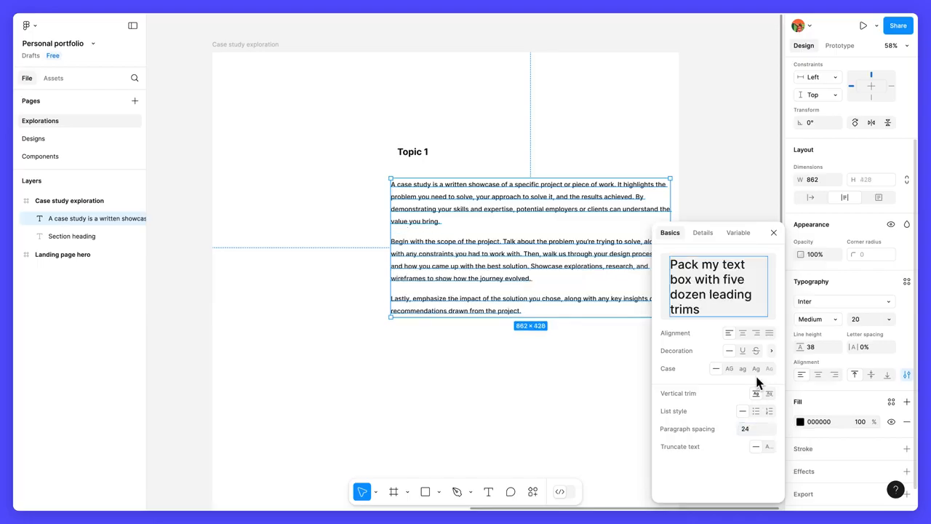
click(774, 233)
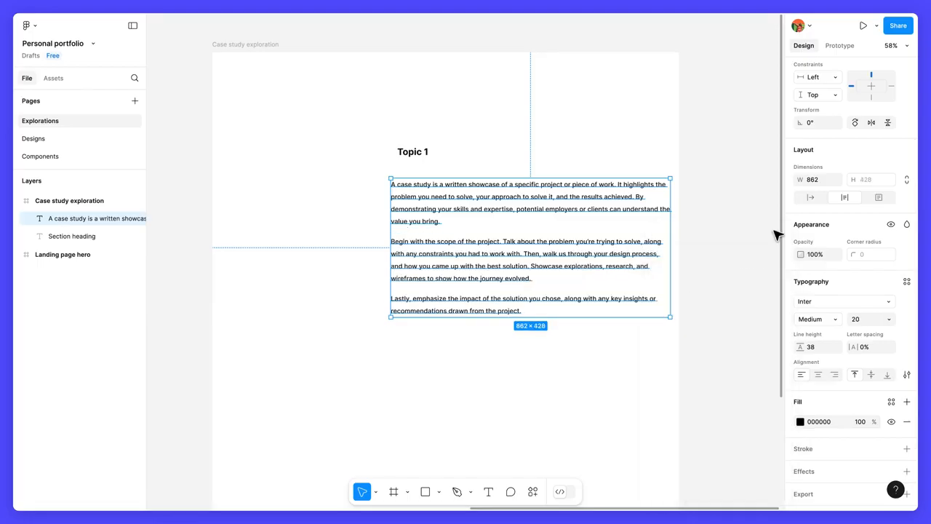
Set the paragraph text's width to 1000 and move it to about X 252, Y 411, inside the frame.
click(822, 179)
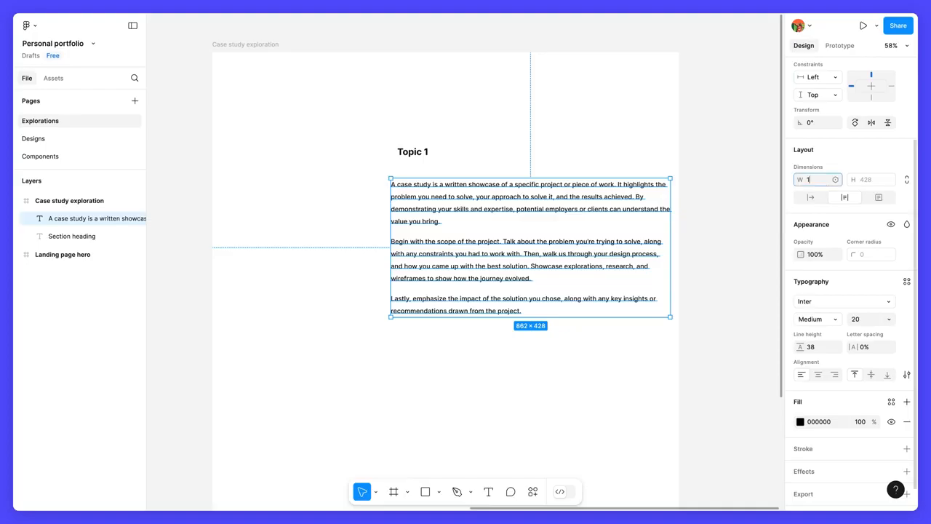
text(1000)
key(Return)
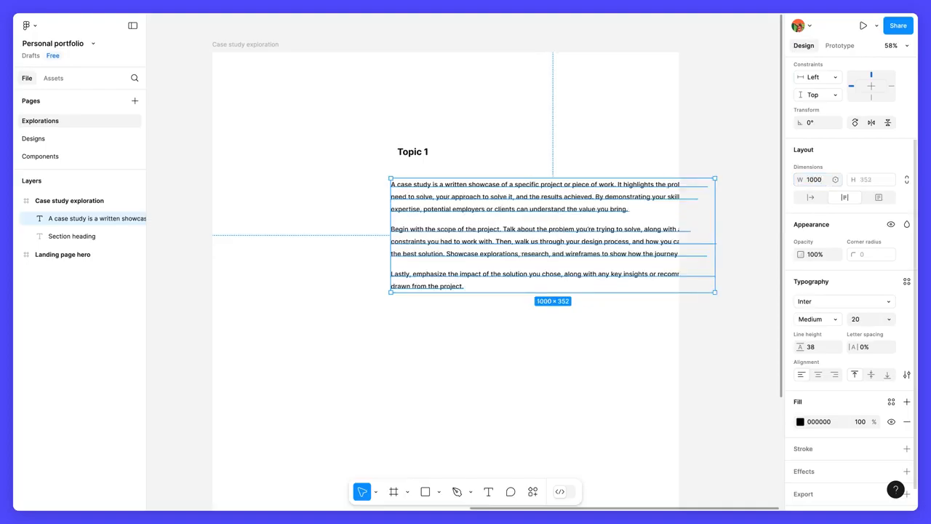
drag(581, 226, 484, 233)
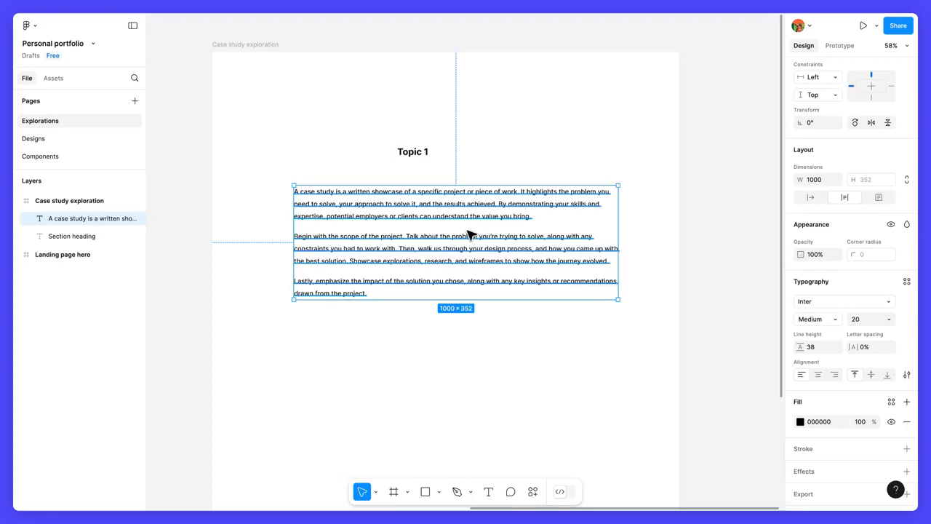
Rename the paragraph's text layer as "Paragraph text".
double_click(84, 219)
text(Paragraph text)
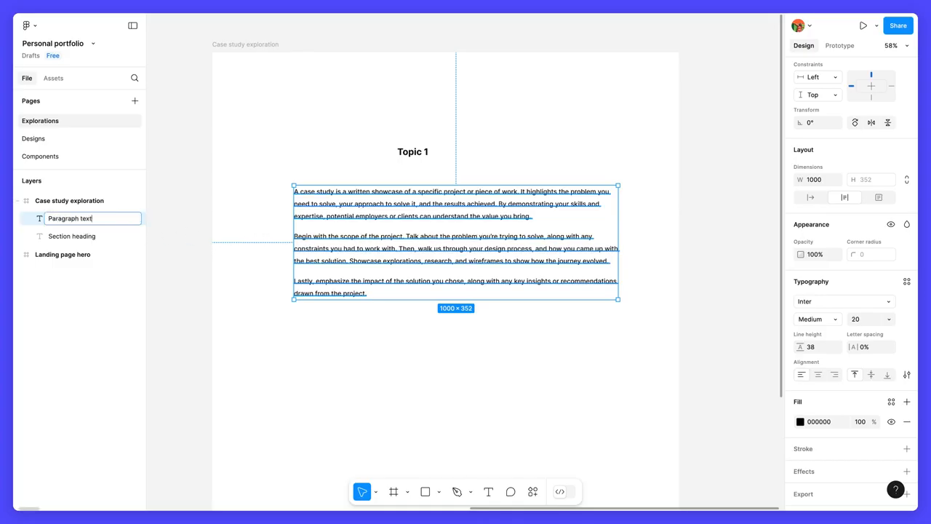
key(Return)
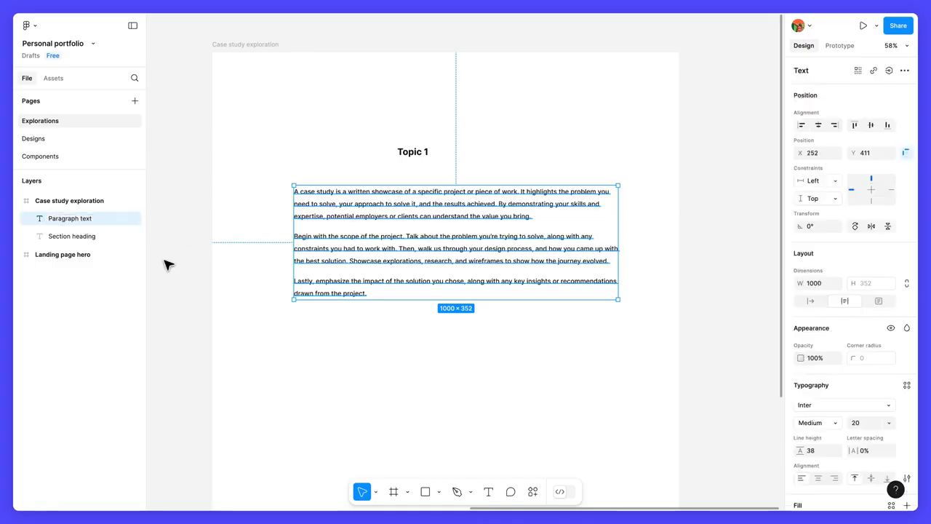
Add a text box about 1005 × 205 below the paragraph reading "A meaningful lesson learned from this project, or a quote from someone you worked with".
click(182, 271)
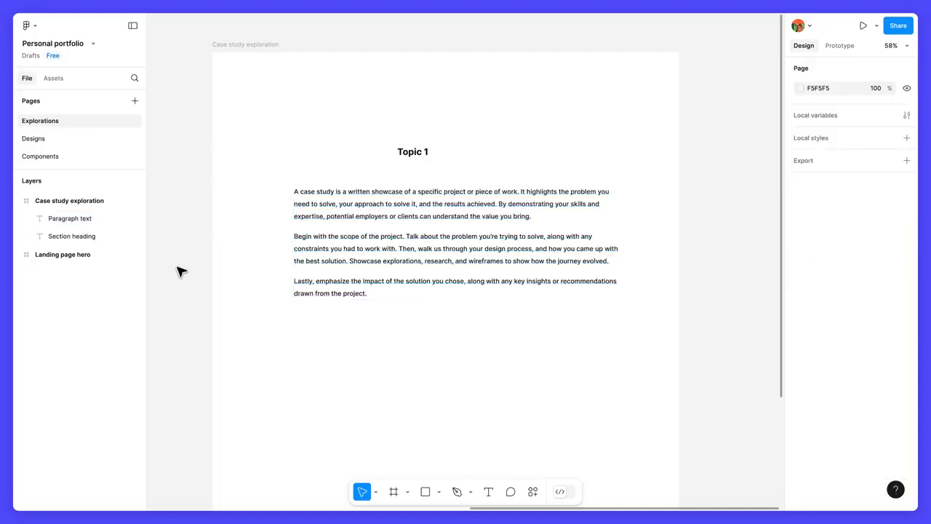
click(489, 492)
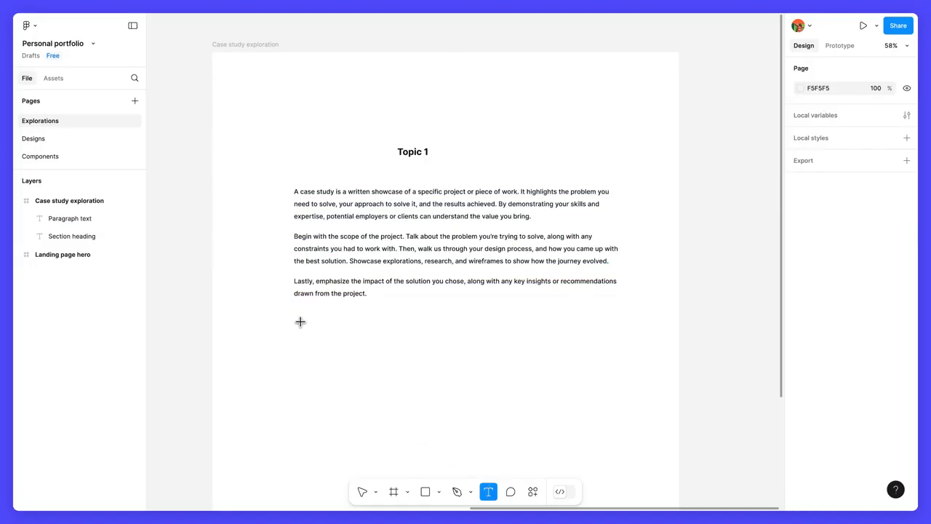
drag(296, 318, 621, 383)
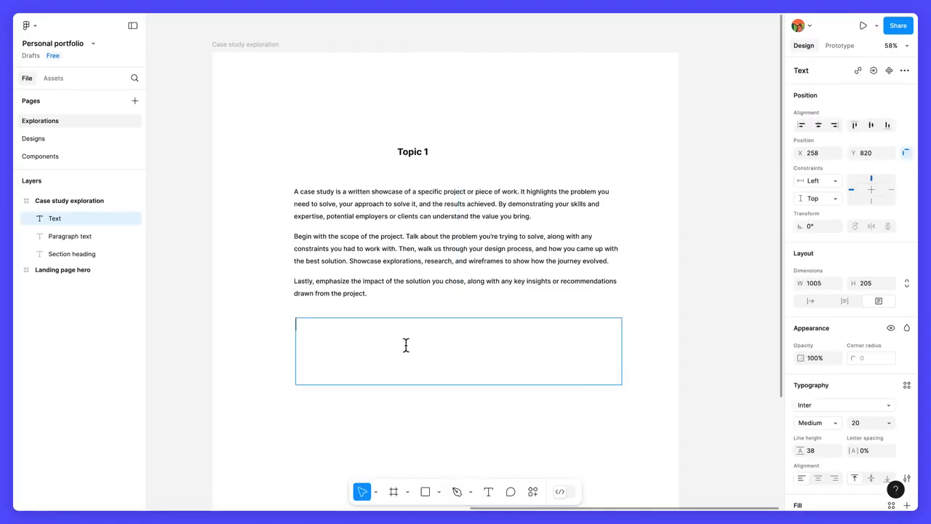
text(A meaningful lesson learned from this project, or a quote from someone you worked with)
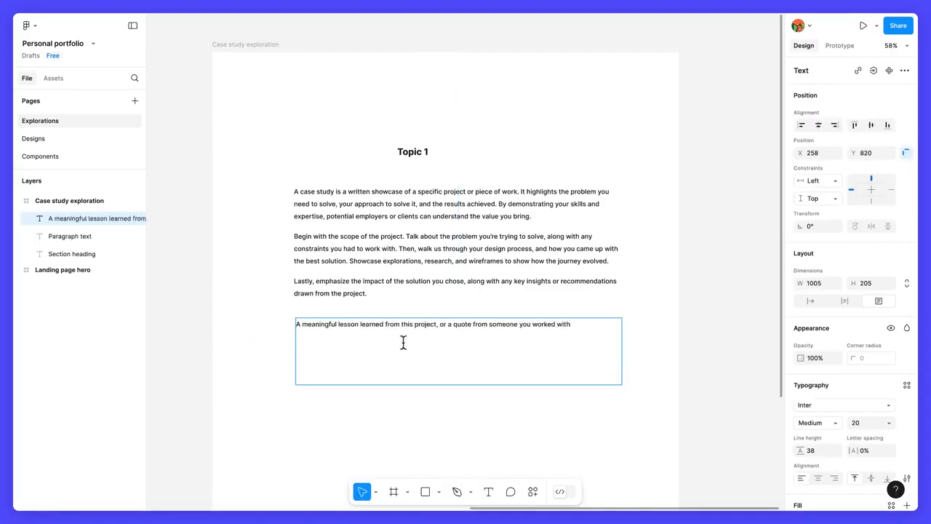
key(Escape)
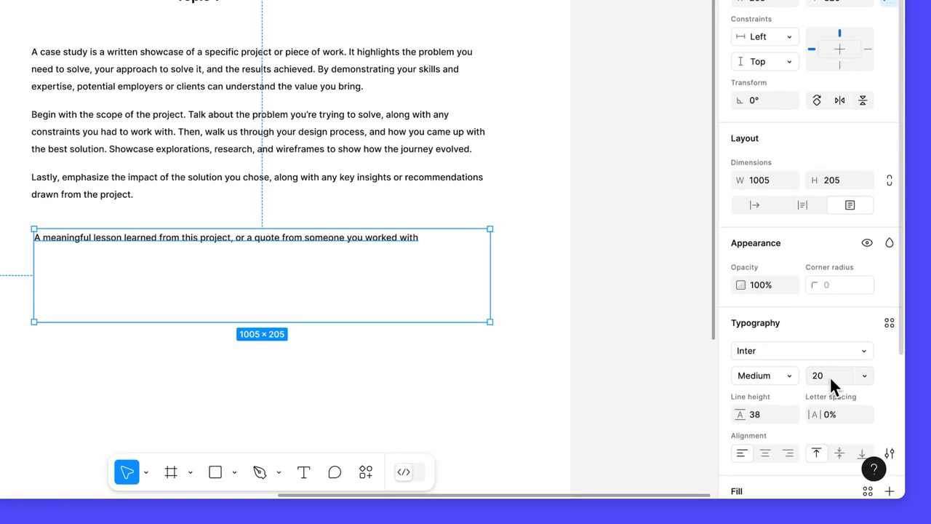
Set the quote text to font size 24 with the Medium Italic style.
click(831, 377)
text(24)
key(Return)
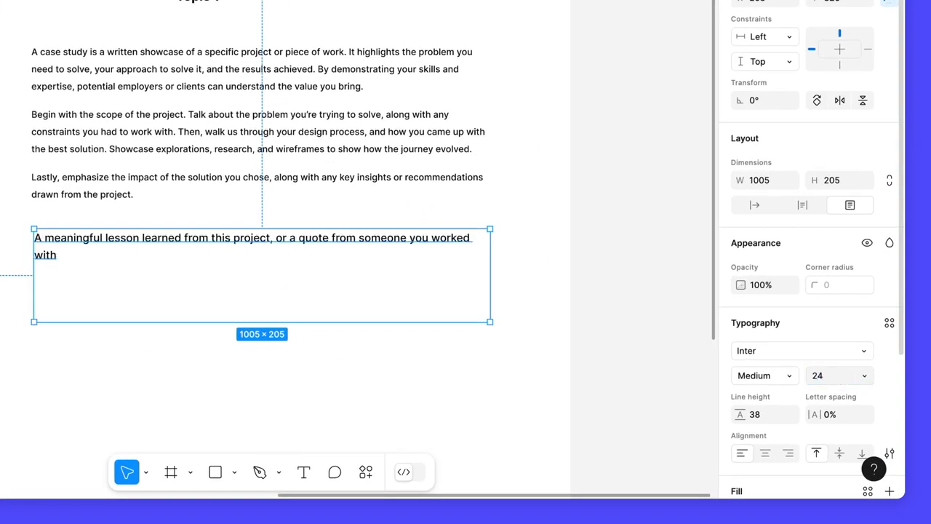
click(792, 375)
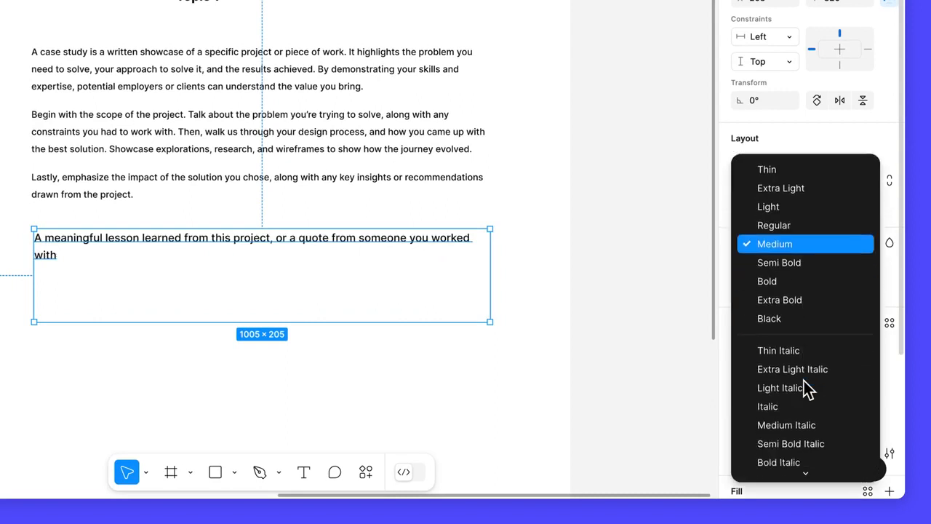
click(820, 372)
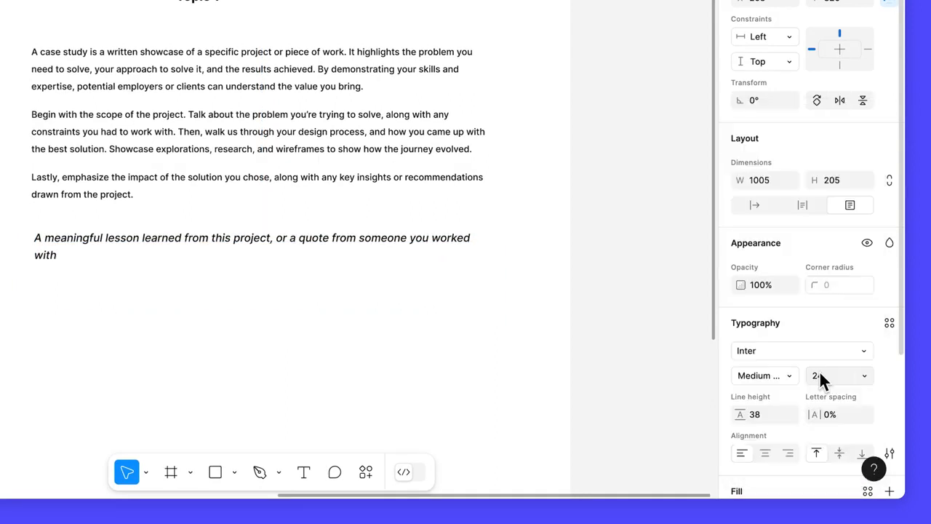
Set the quote text's resizing to auto height and check its paragraph spacing in the type settings.
click(803, 205)
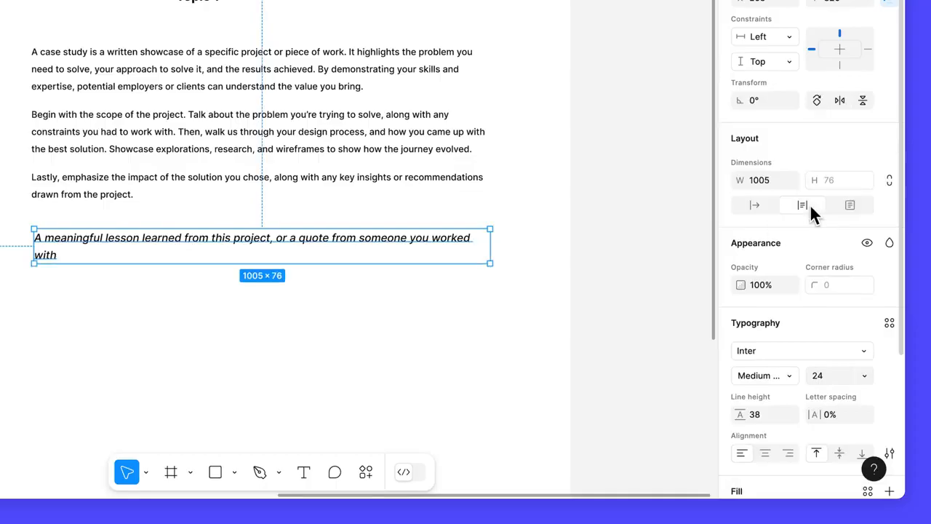
scroll(808, 210, down, 3)
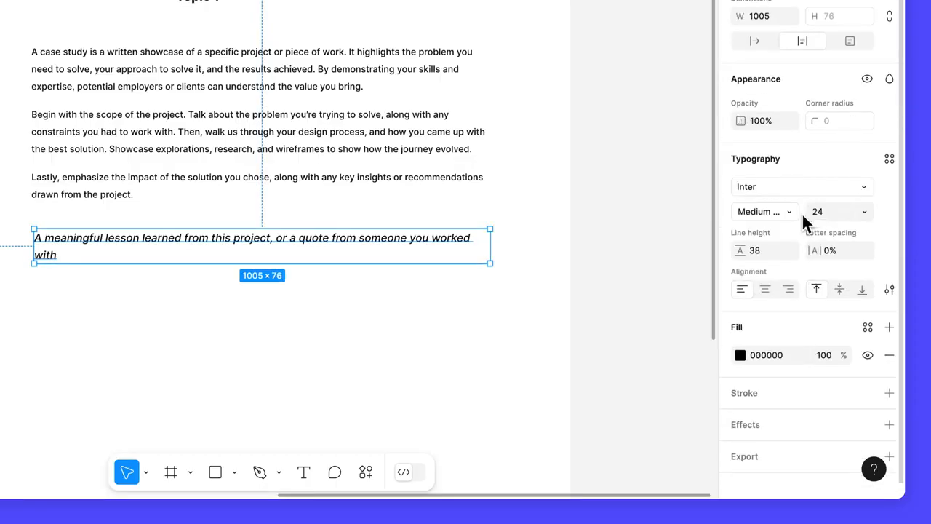
click(889, 289)
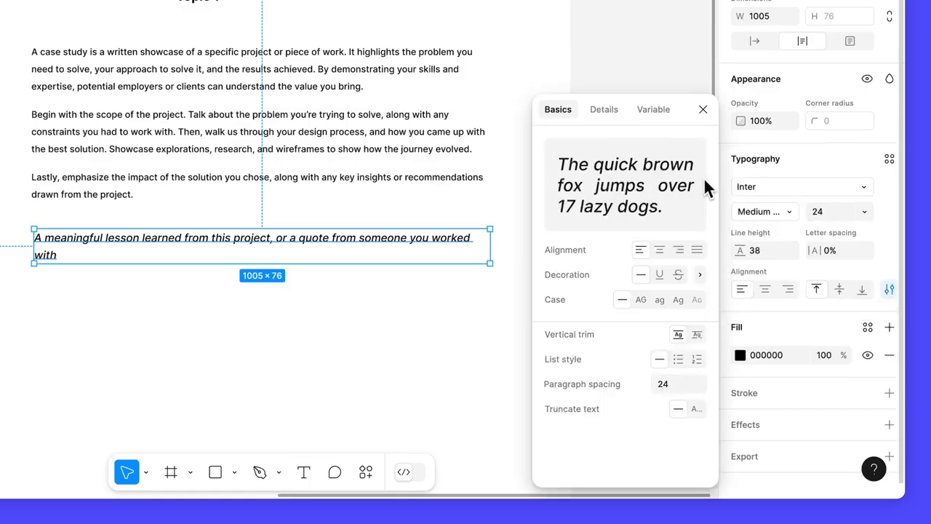
click(703, 109)
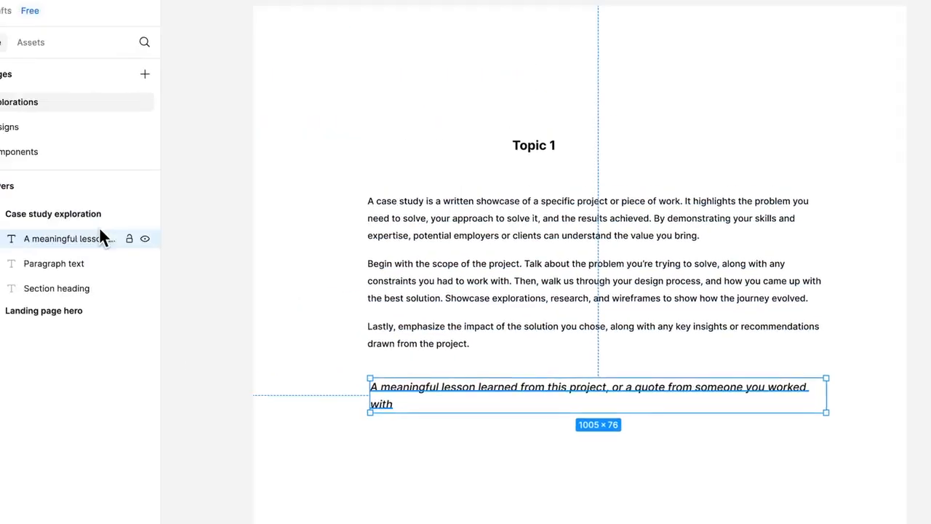
Rename the quote's text layer as "Quote".
double_click(137, 258)
text(Quote)
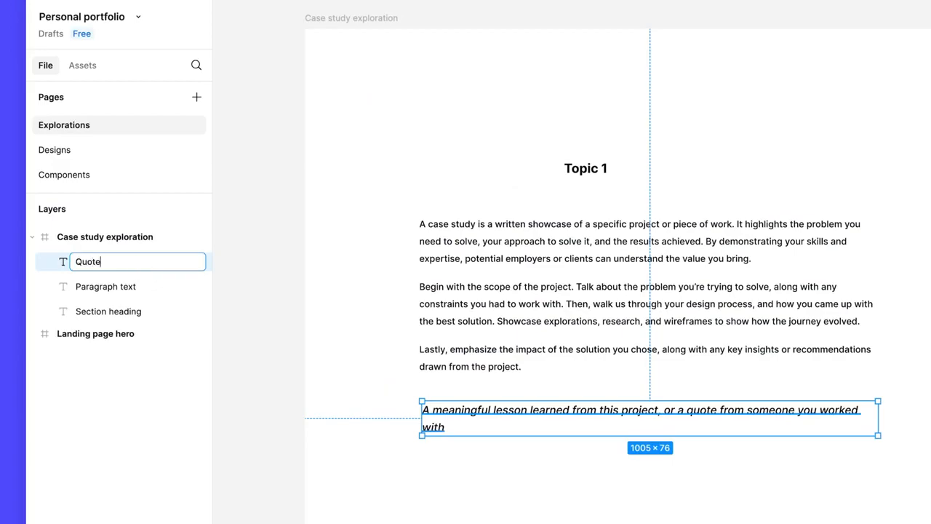
key(Return)
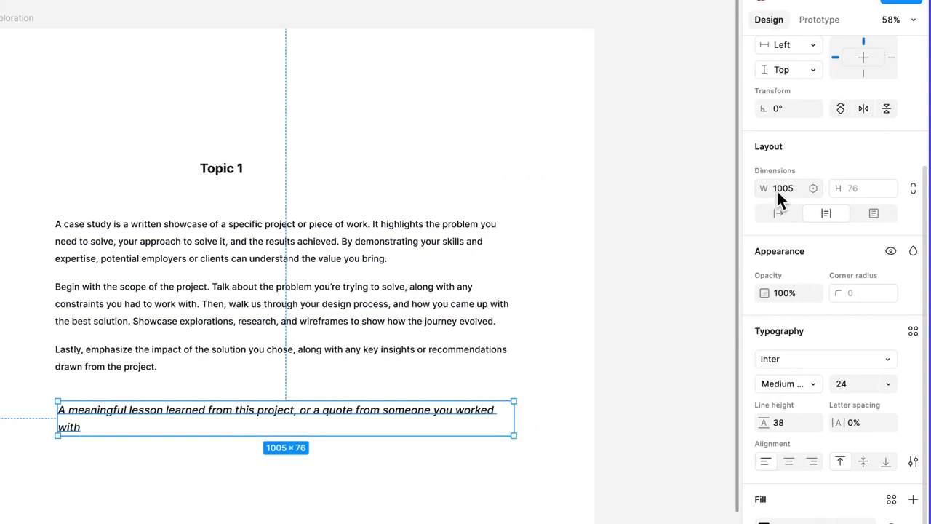
Set the Quote layer's width to 570 and center its text horizontally.
click(754, 189)
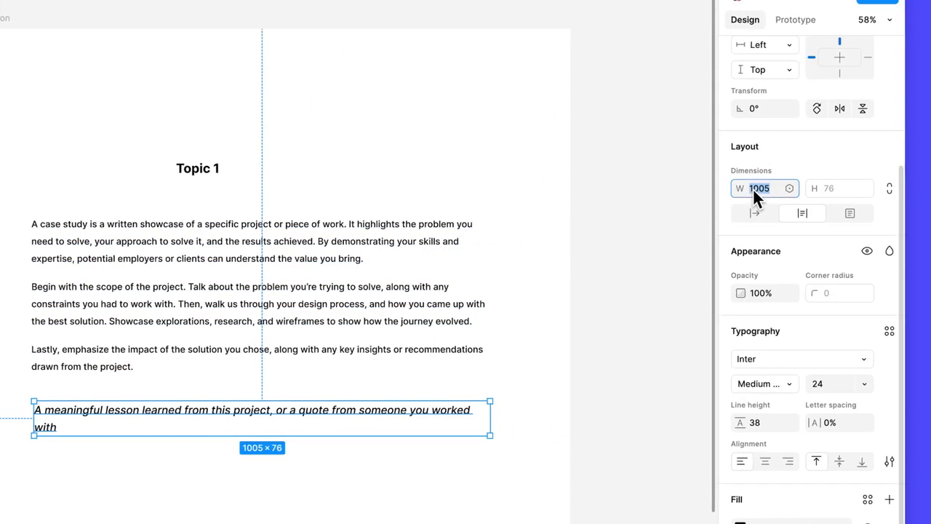
text(570)
key(Return)
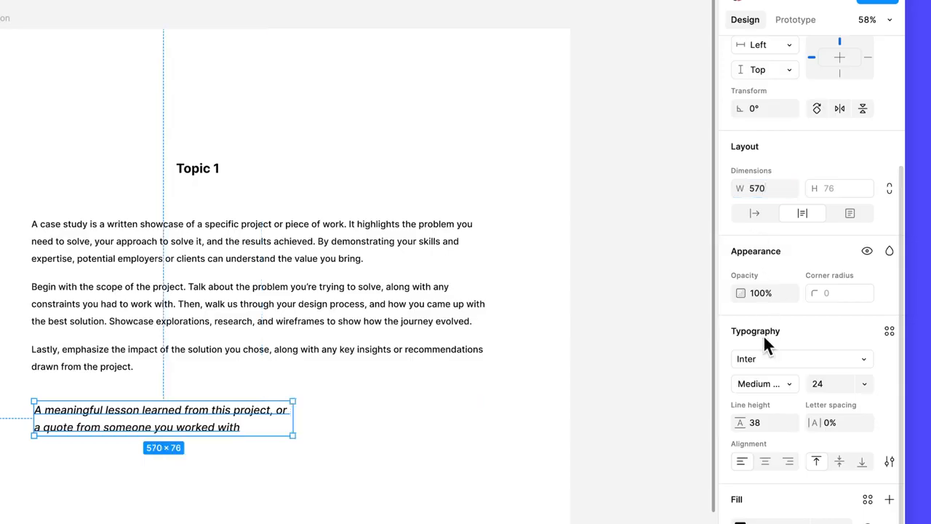
click(767, 461)
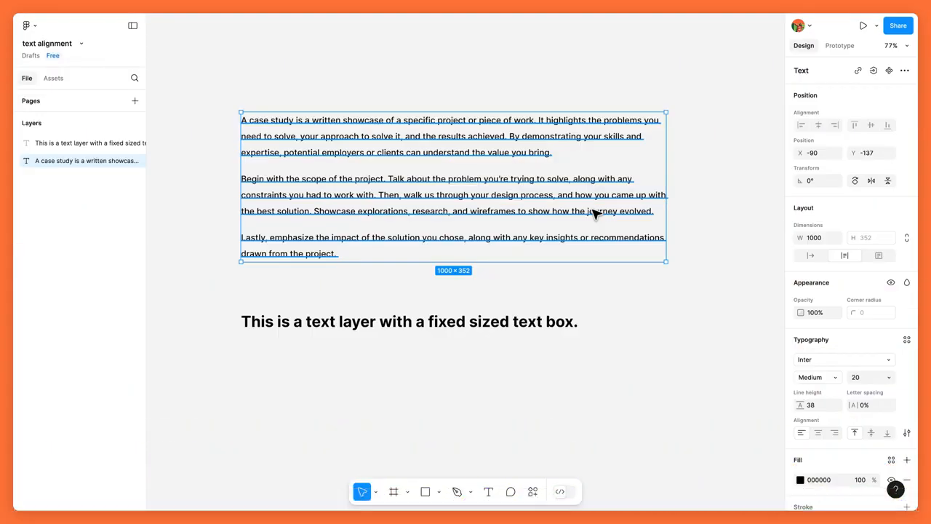
In the "text alignment" file, try center and right alignment on the case study paragraph.
scroll(884, 338, down, 2)
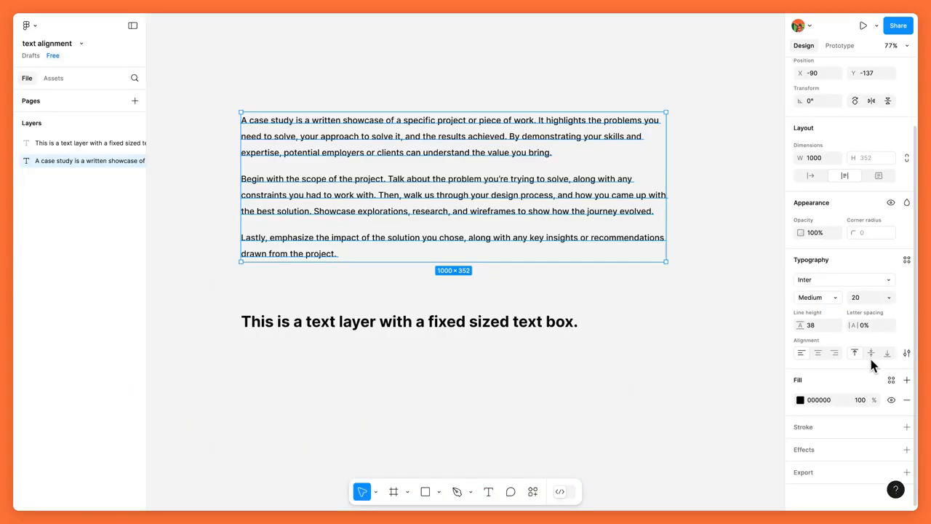
click(819, 353)
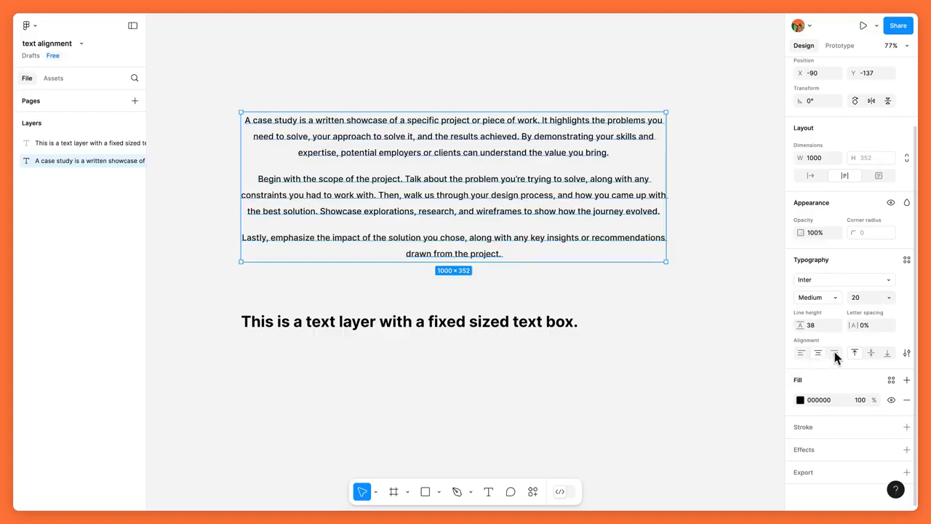
click(835, 353)
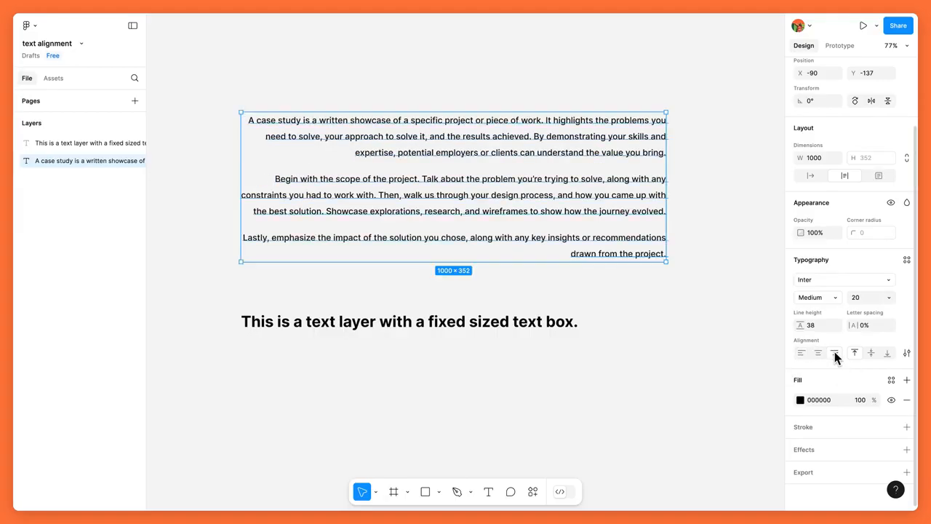
Set the case study paragraph's text alignment to justified.
click(906, 353)
click(770, 333)
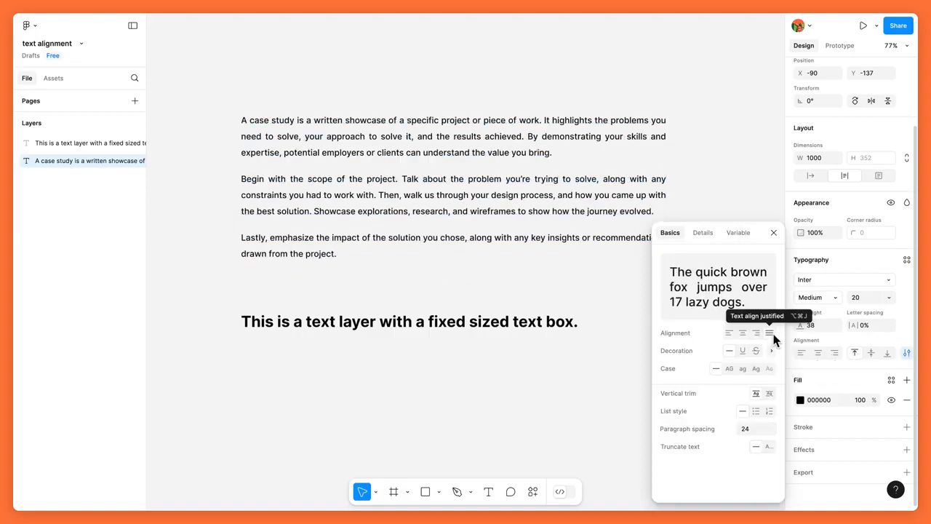
click(774, 233)
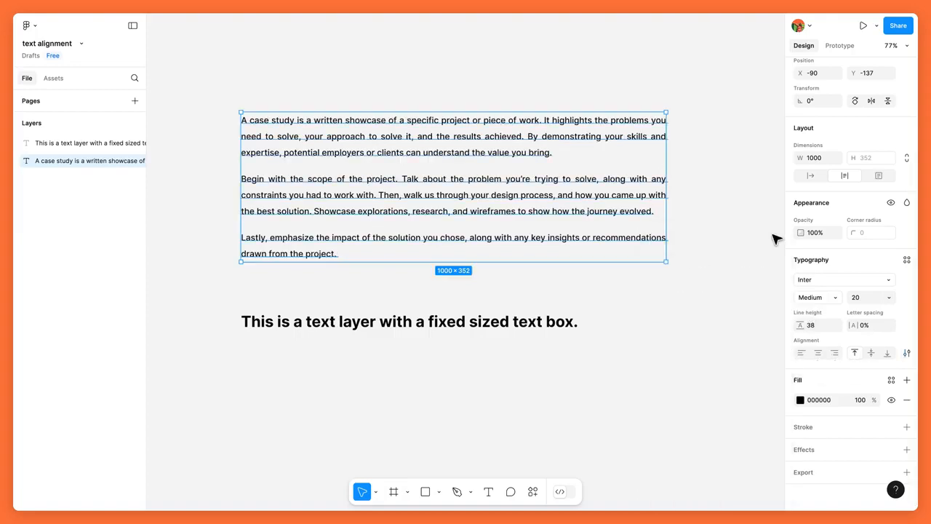
Align the heading text vertically to the middle and finally to the bottom of its fixed-size text box.
click(573, 332)
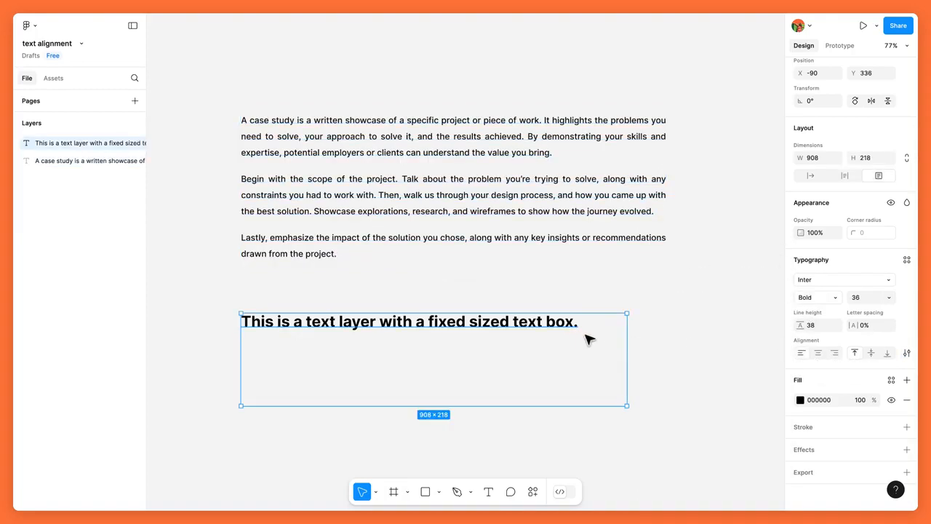
click(871, 352)
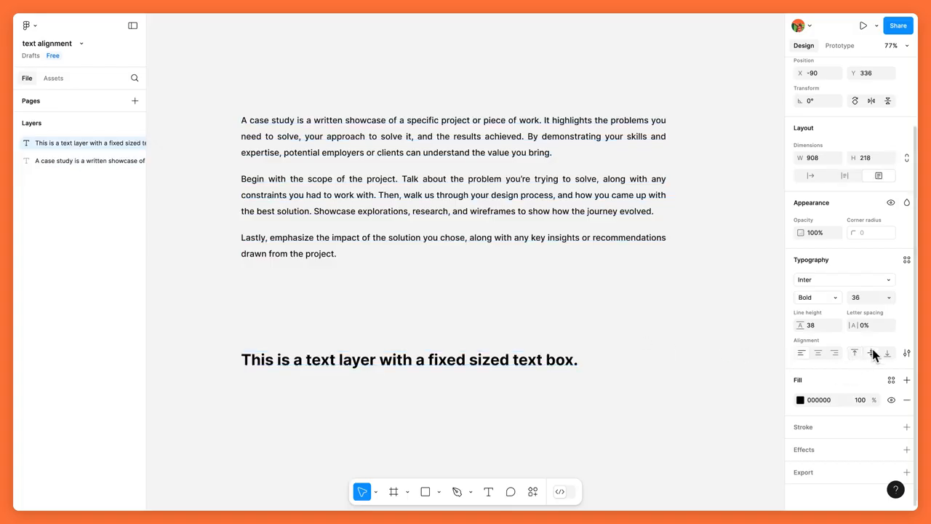
click(887, 353)
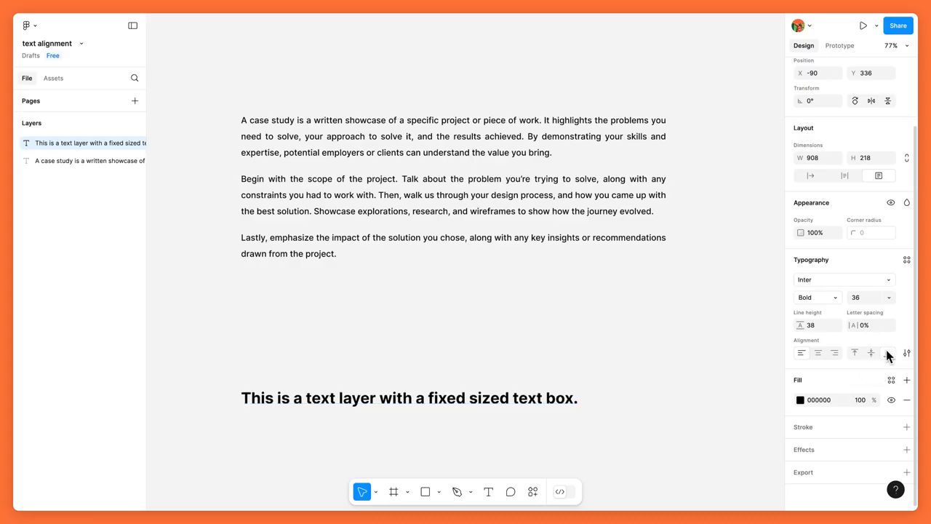